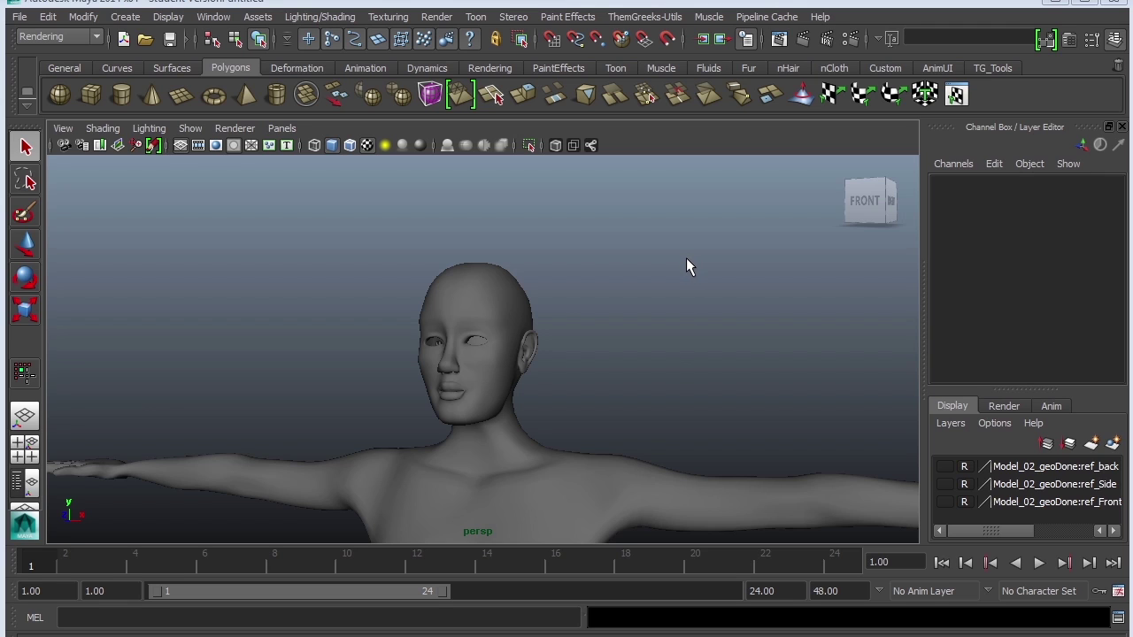
Select the model_geo body mesh and orbit the view to frame its head and shoulders.
alt+drag(612, 379, 733, 369)
click(506, 376)
alt+right_drag(733, 369, 672, 372)
alt+drag(672, 371, 708, 372)
alt+right_drag(707, 365, 680, 328)
mouse_move(680, 329)
alt+mouse_down()
mouse_move(645, 337)
mouse_move(687, 346)
alt+mouse_up()
alt+right_drag(687, 346, 819, 408)
alt+drag(820, 408, 666, 358)
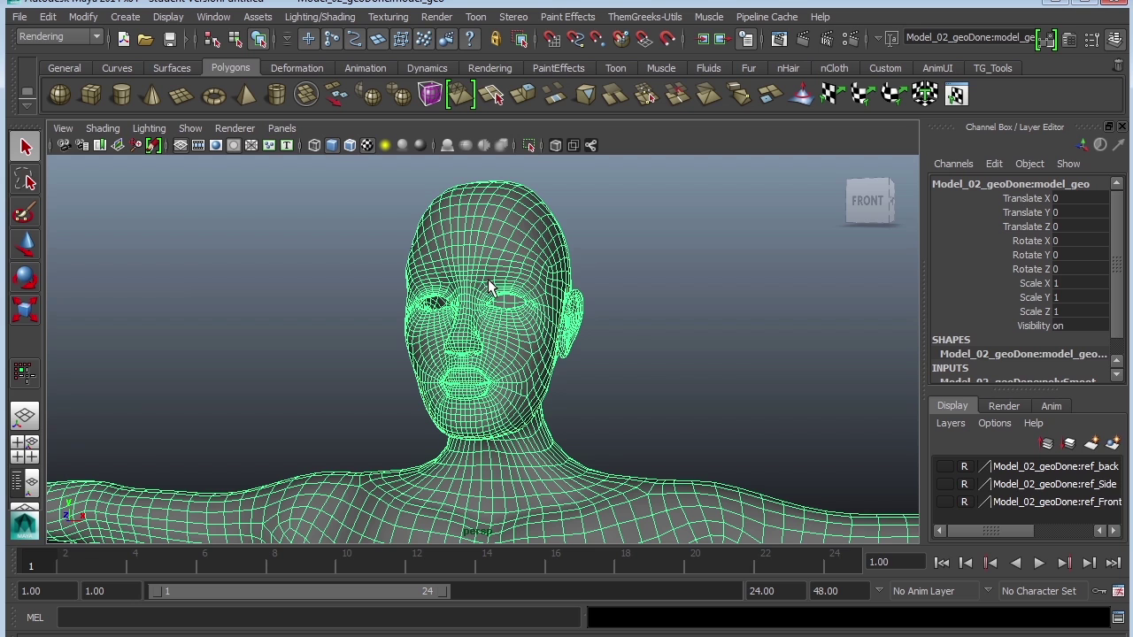
In the Modeling Toolkit, constrain new geometry to the Model_02_geoDone surface.
alt+middle_drag(704, 341, 689, 356)
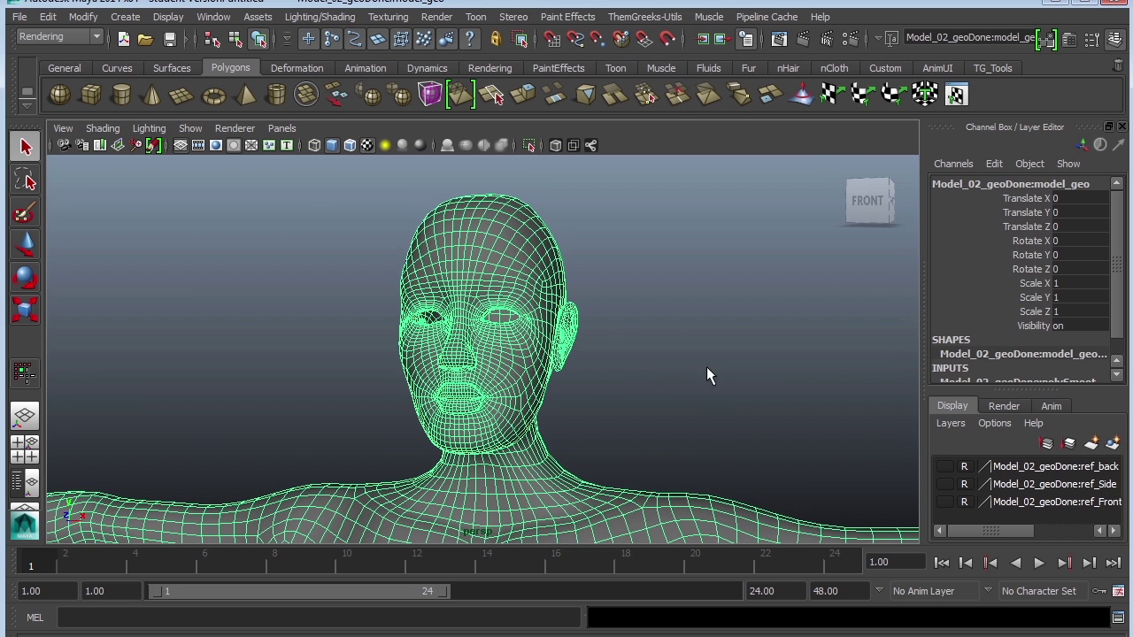
click(1047, 43)
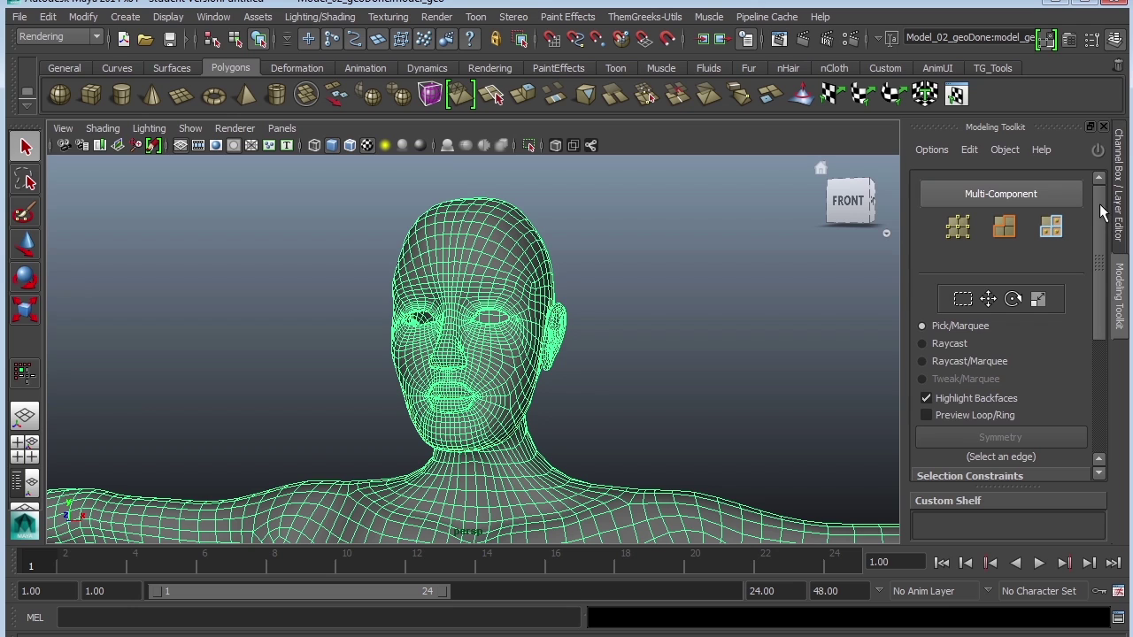
drag(1101, 225, 1087, 311)
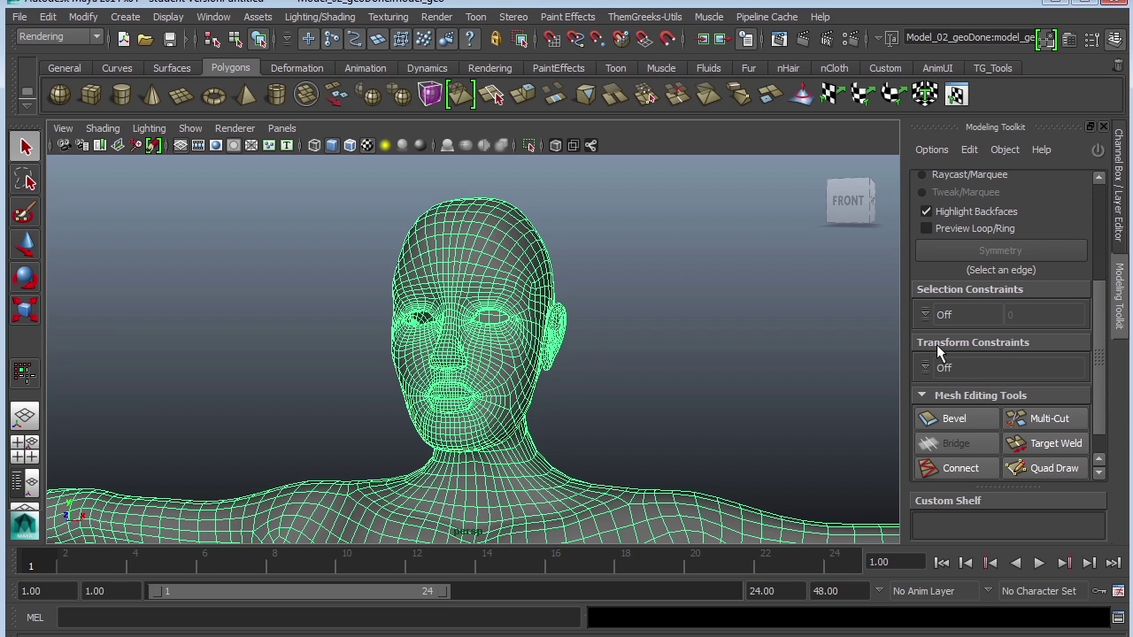
click(925, 368)
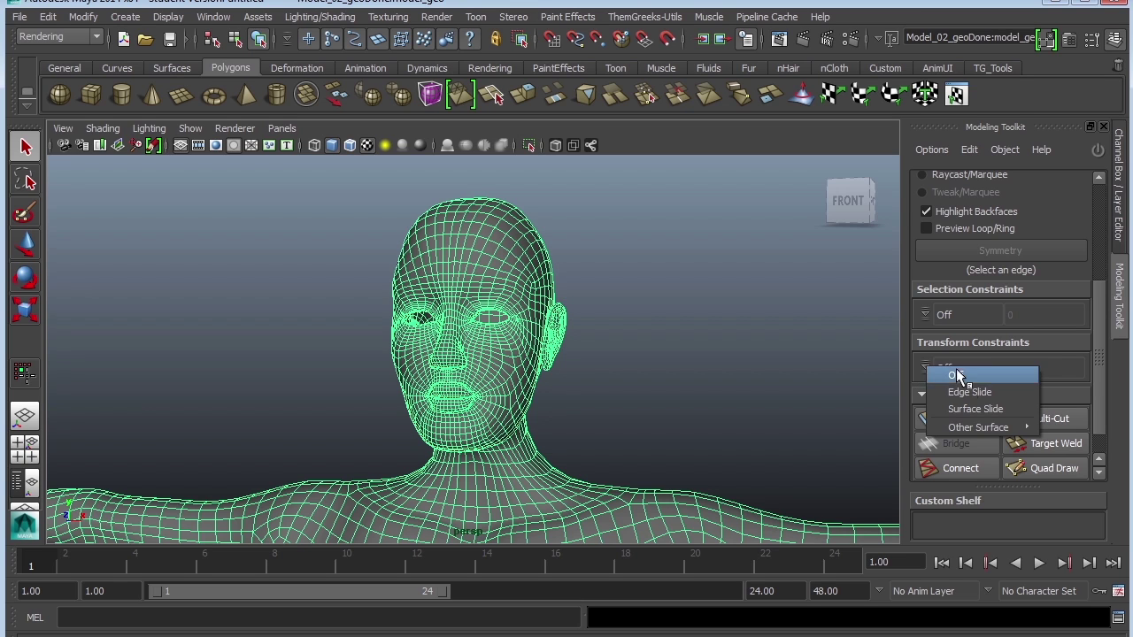
mouse_move(962, 423)
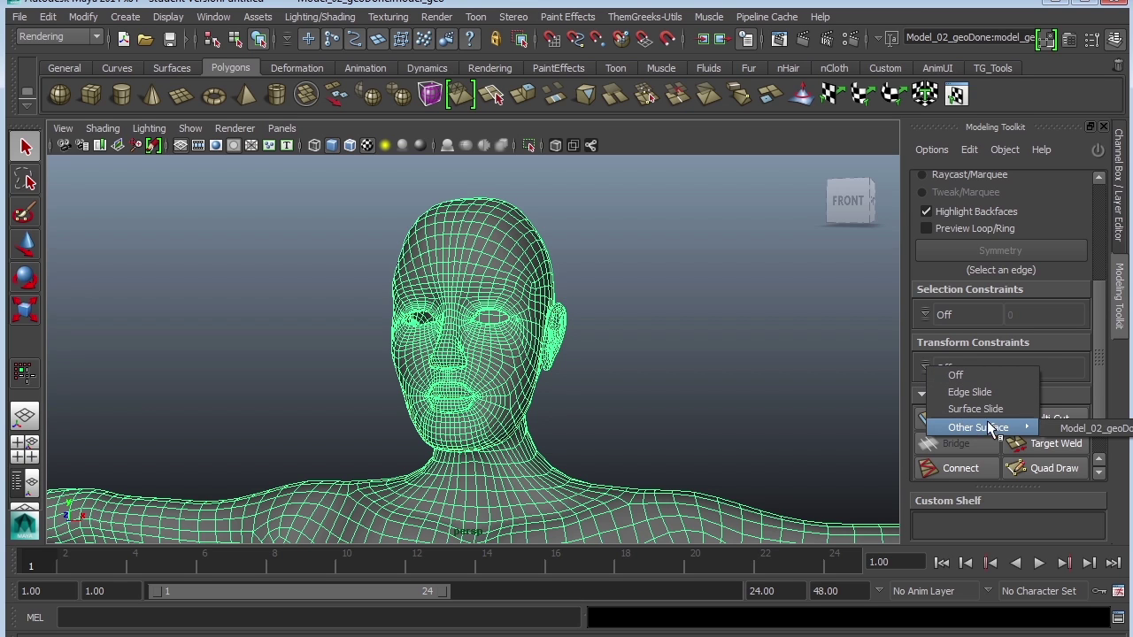
click(1091, 430)
Activate Quad Draw over the shaded head.
scroll(1102, 394, down, 2)
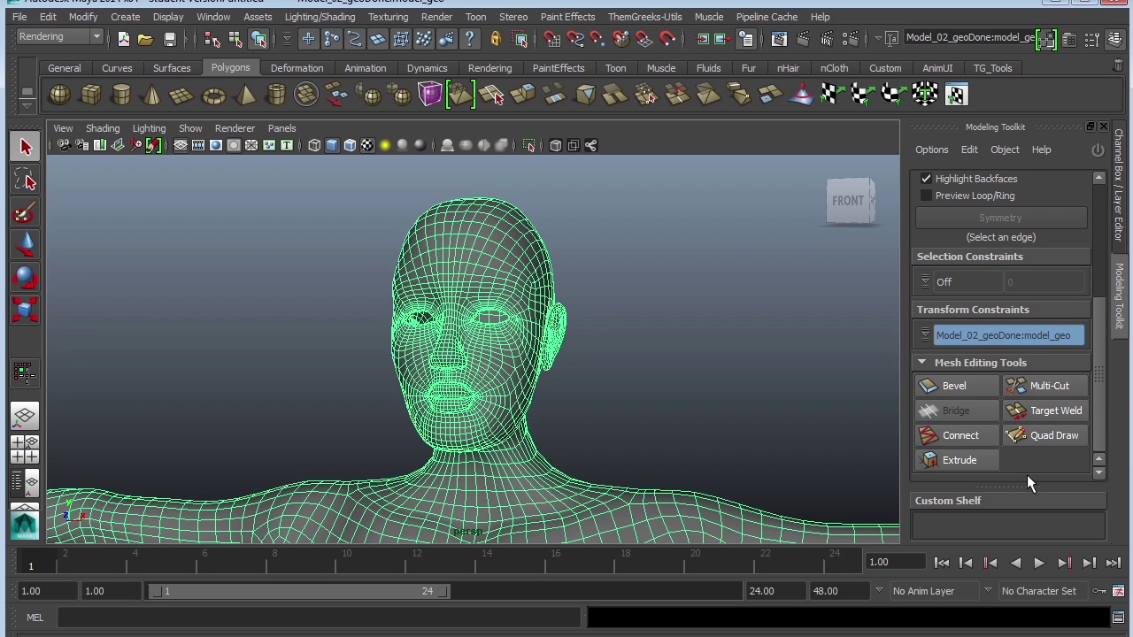
click(1050, 436)
scroll(621, 284, up, 6)
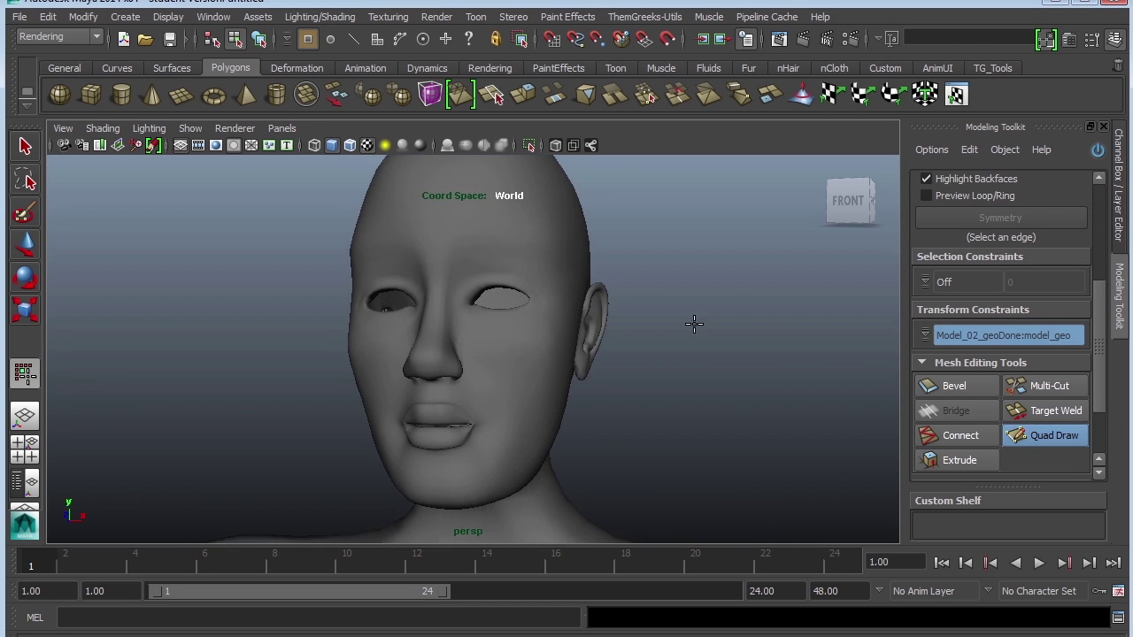
Draw the first quad at the corner of the right-hand eye.
alt+drag(810, 403, 726, 383)
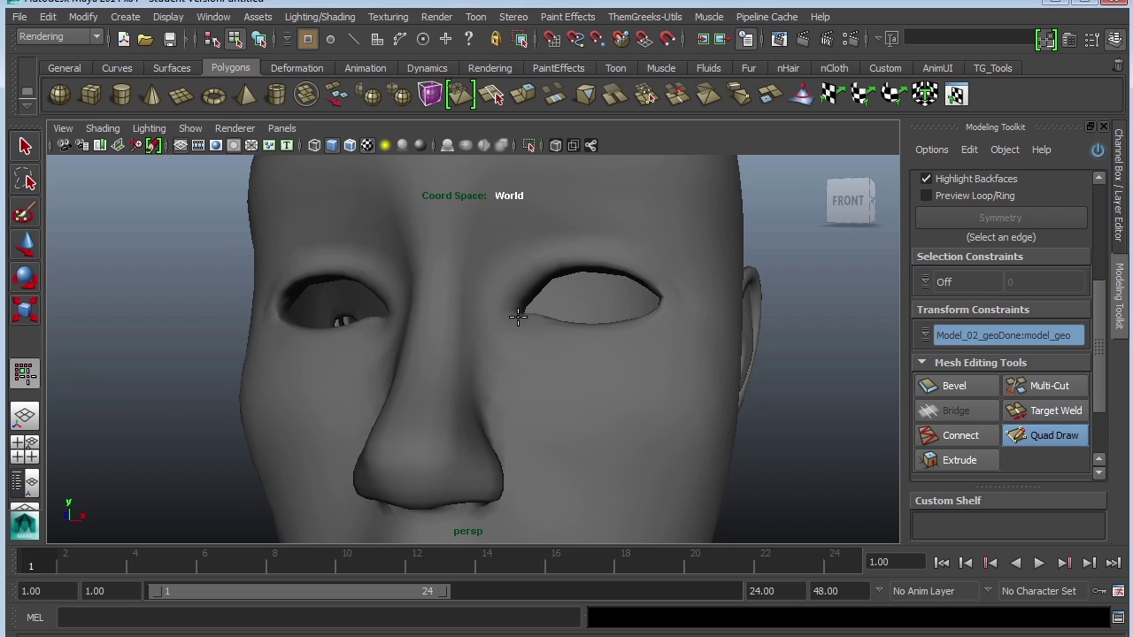
click(514, 316)
click(490, 339)
click(532, 370)
shift+click(551, 333)
Add a second quad beside the first, just below the eye.
click(594, 334)
click(599, 373)
shift+click(566, 354)
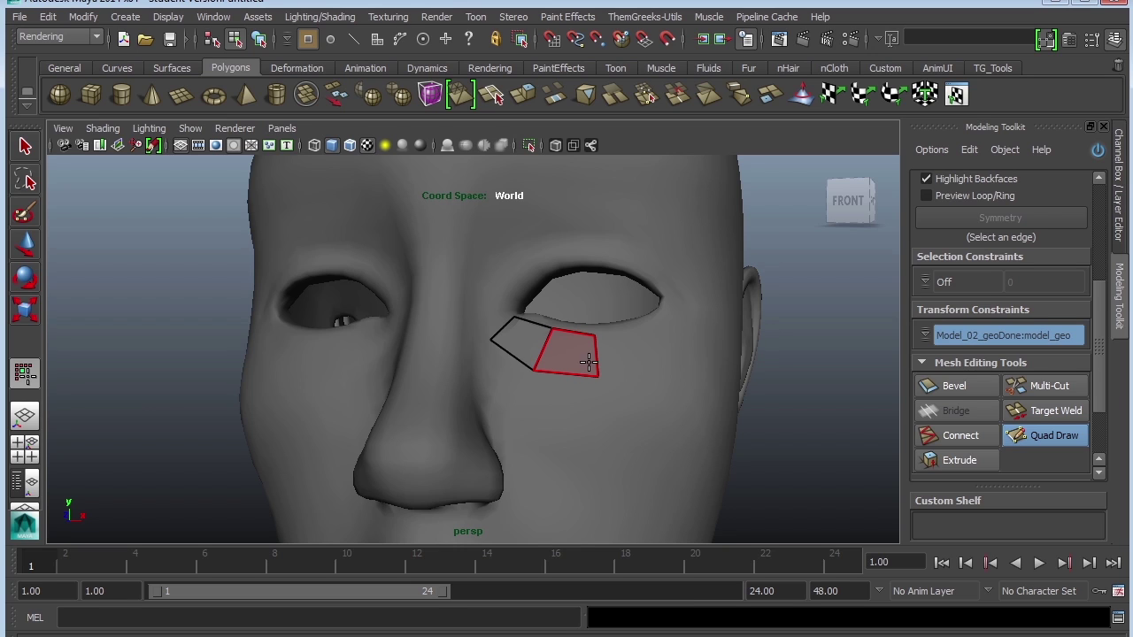
Extend the quad strip under the eye out to the outer eye corner.
click(642, 332)
click(662, 363)
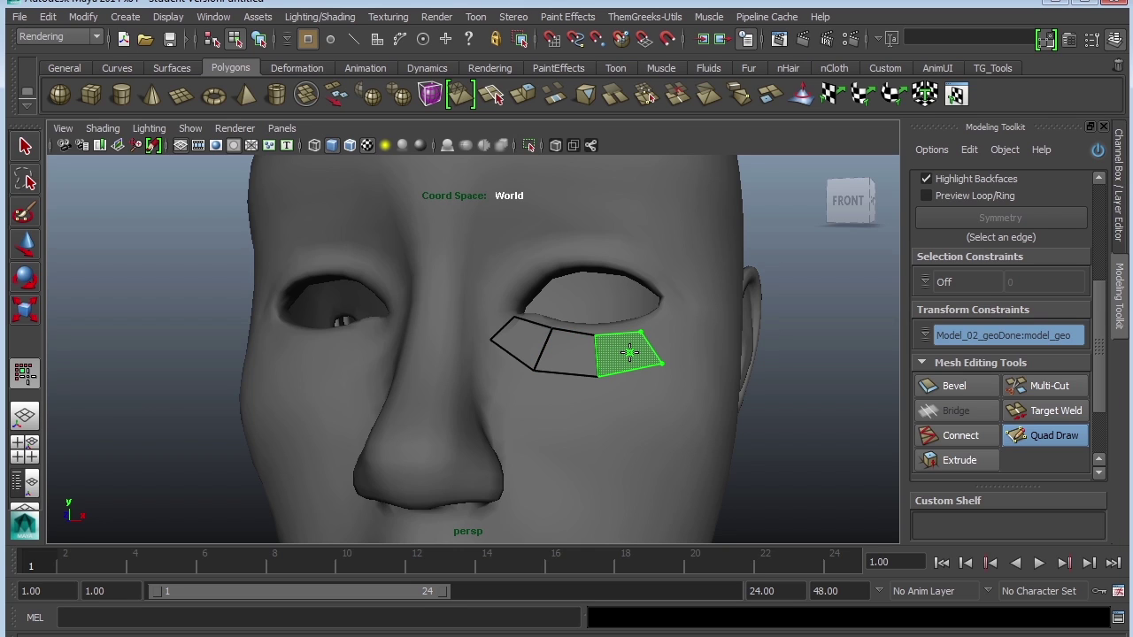
shift+click(629, 353)
click(697, 334)
shift+click(670, 333)
click(672, 293)
click(707, 291)
shift+click(687, 312)
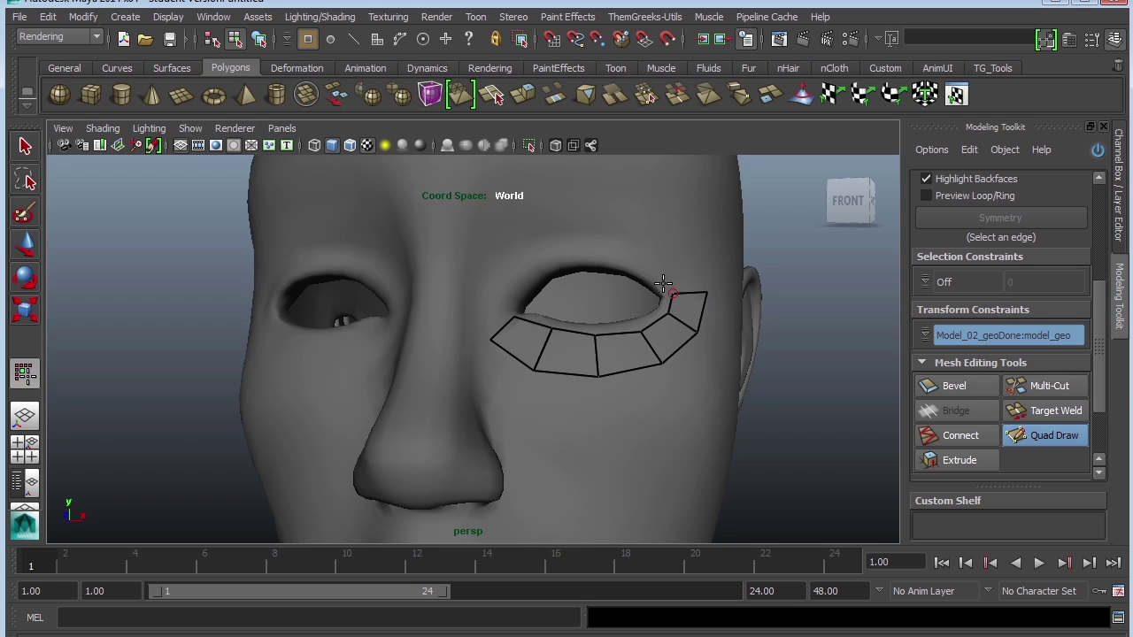
Place ring points above the eye and around the inner eye corner.
click(668, 237)
shift+click(662, 264)
click(620, 256)
click(619, 224)
click(572, 258)
click(547, 227)
click(532, 276)
click(499, 256)
click(511, 304)
Fill the inner-corner and upper quads to close the ring around the eye.
shift+click(508, 285)
shift+click(532, 259)
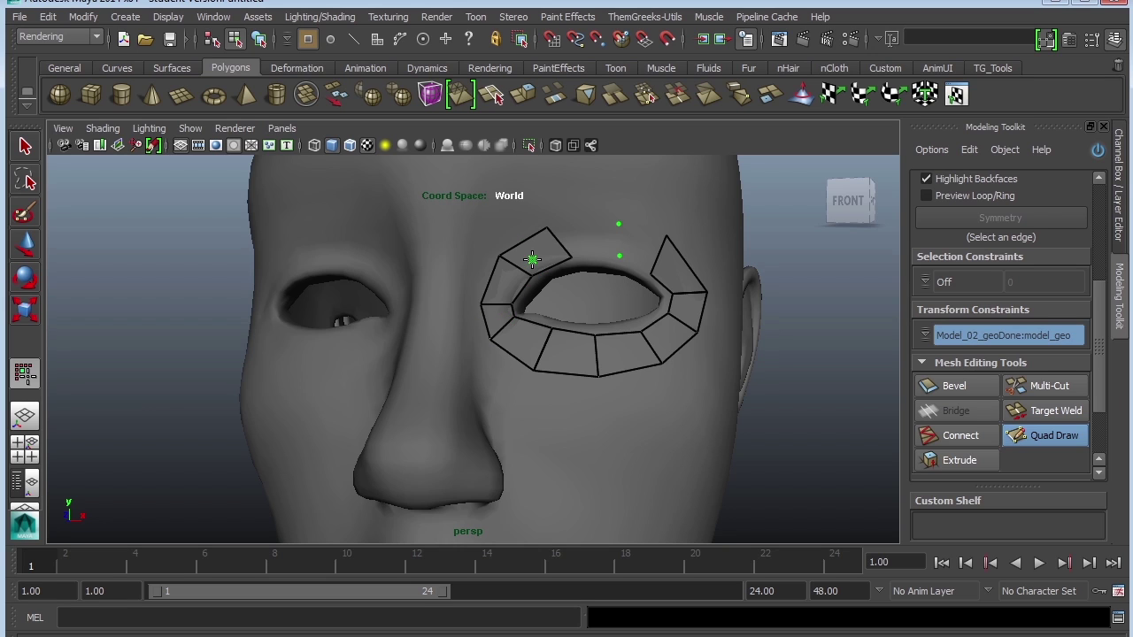
shift+click(579, 244)
shift+click(638, 249)
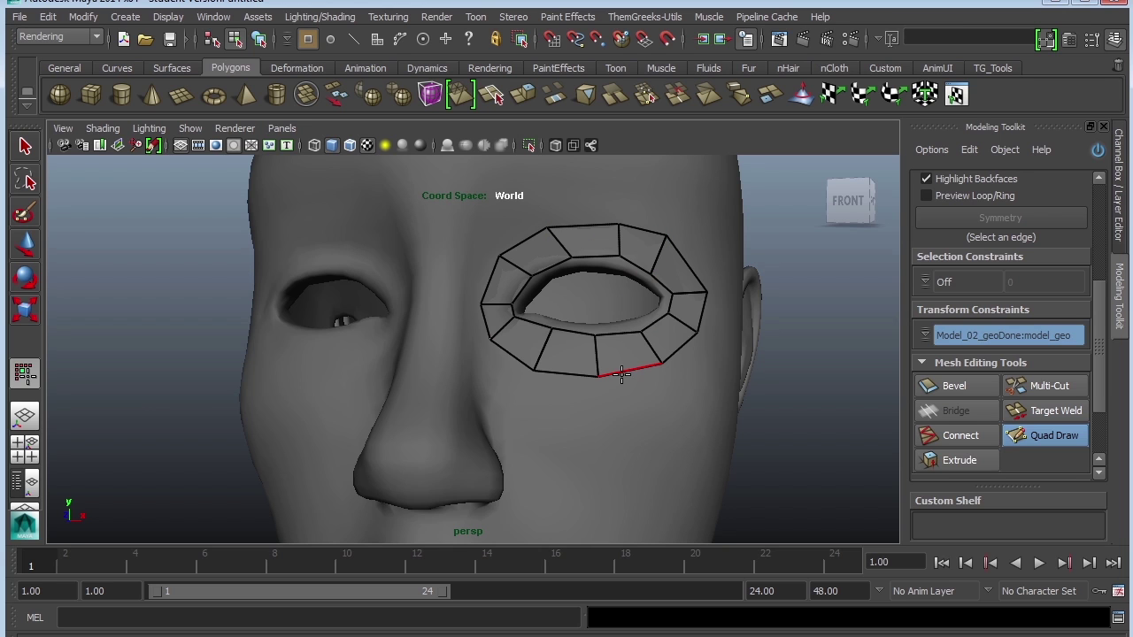
scroll(624, 368, up, 6)
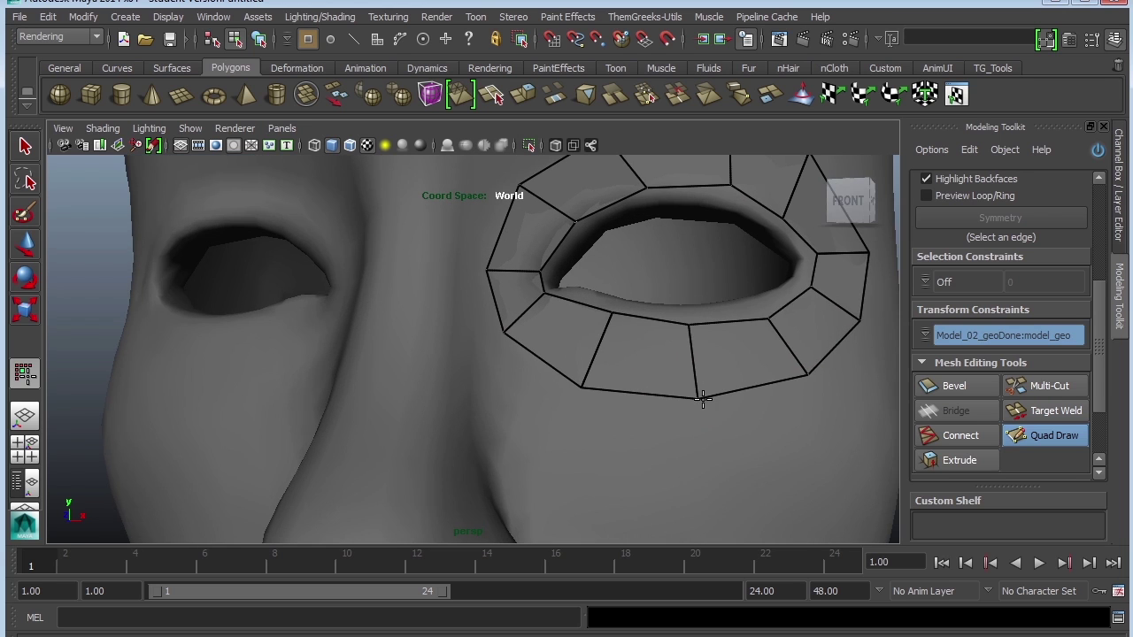
scroll(671, 375, up, 3)
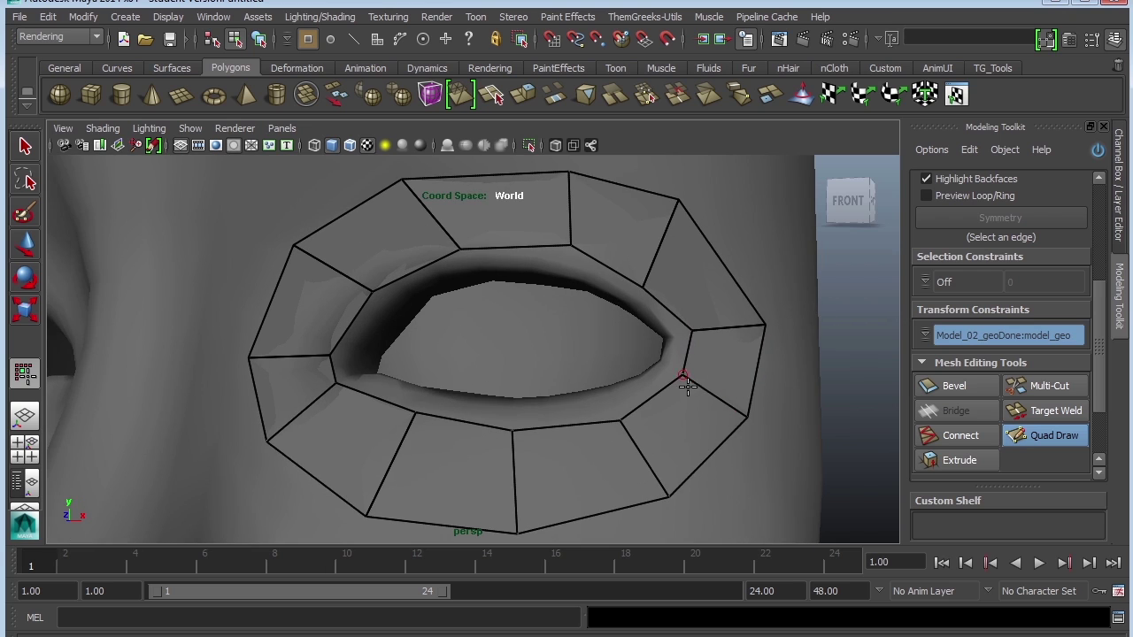
scroll(725, 386, down, 1)
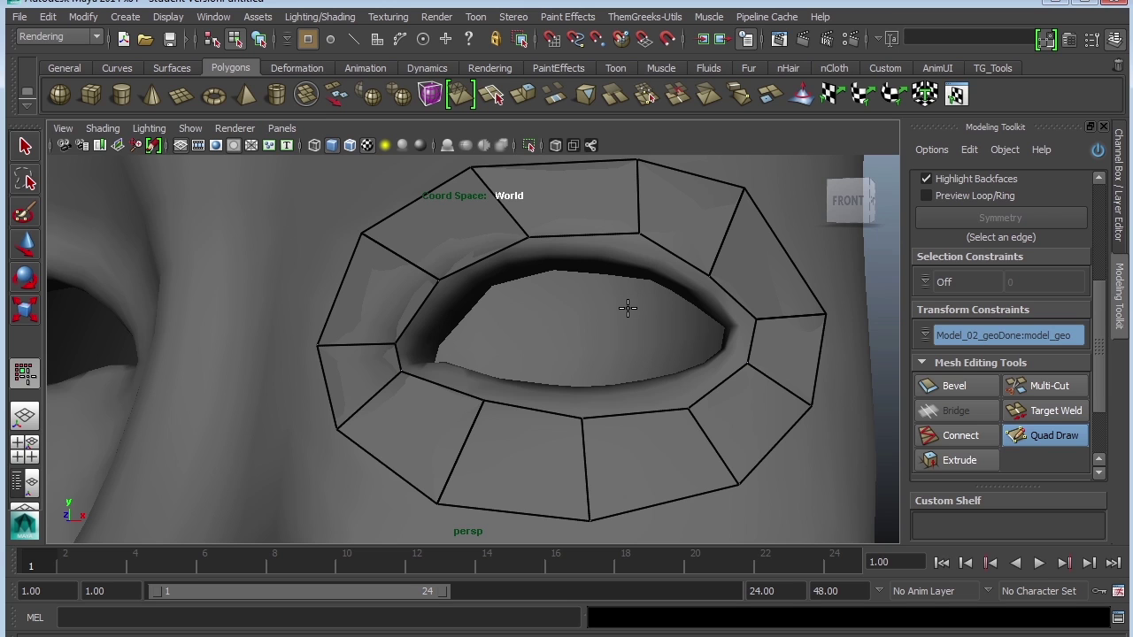
alt+drag(515, 316, 561, 329)
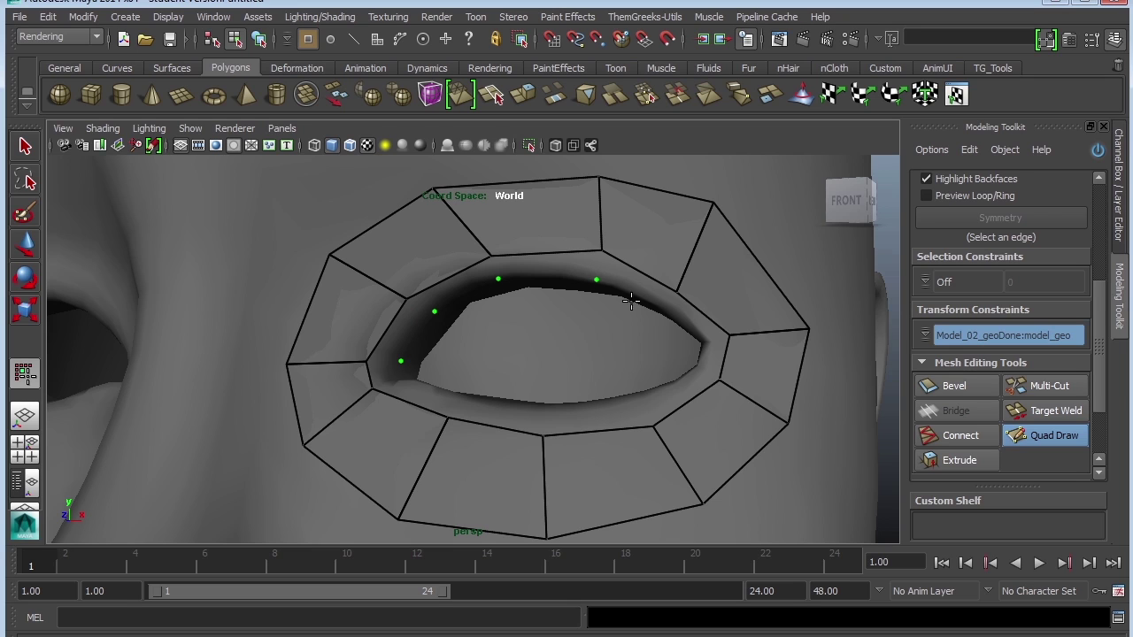
Fill inner-ring quads along the upper lid and at the inner corner.
shift+click(549, 268)
shift+click(452, 285)
shift+click(400, 334)
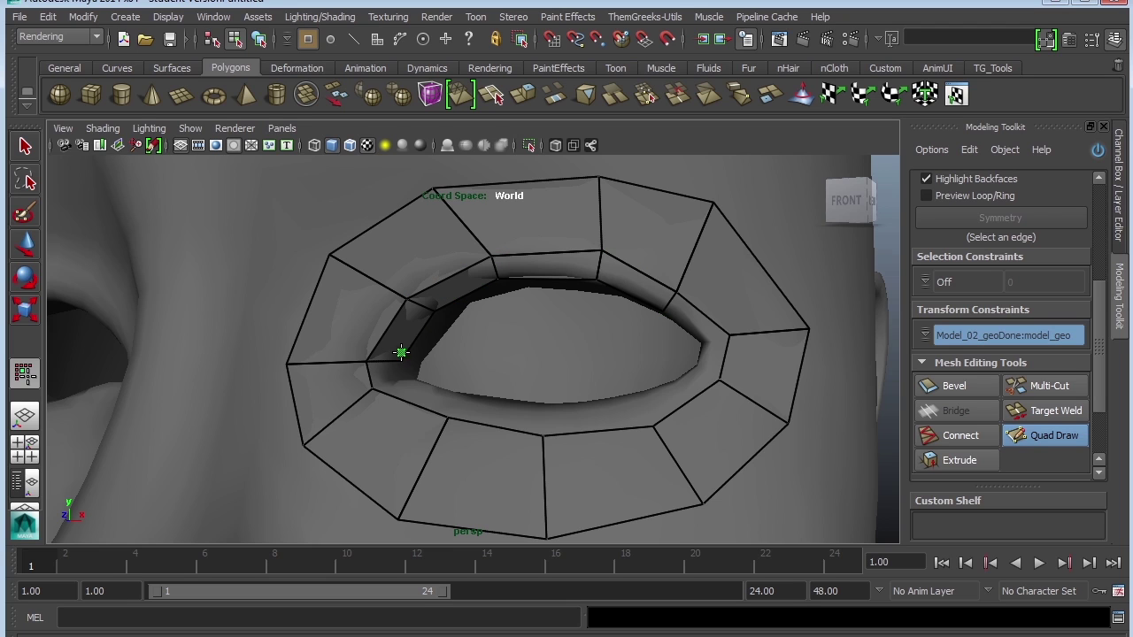
shift+click(390, 376)
Fill inner-ring quads along the lower lid and preview an edge loop through the ring.
click(450, 397)
click(542, 411)
click(643, 400)
shift+click(677, 395)
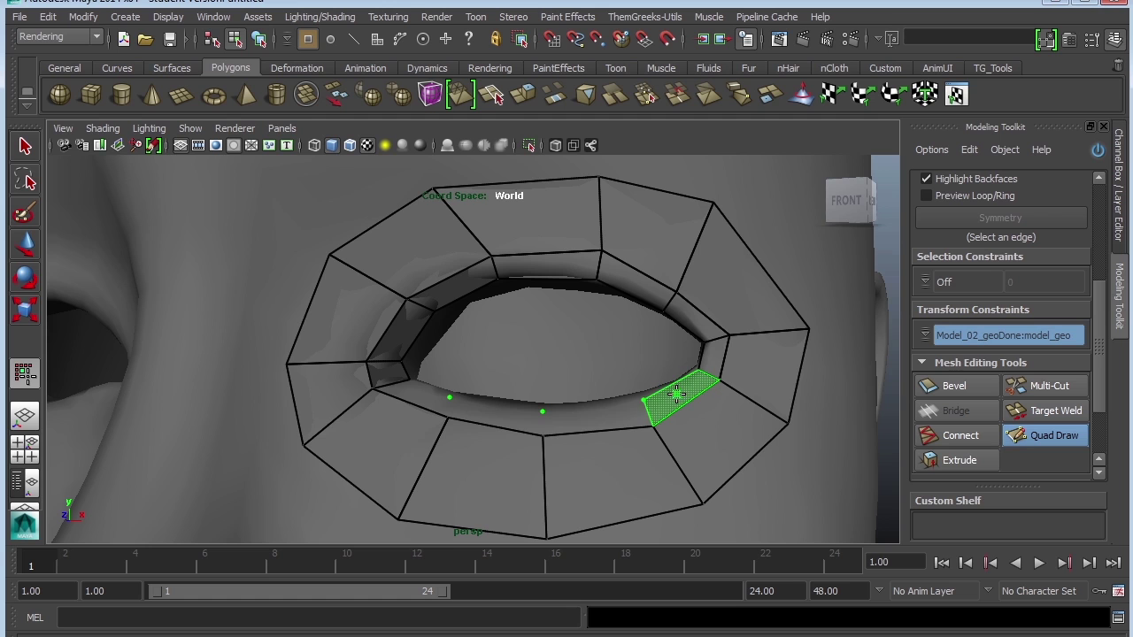
shift+click(589, 415)
shift+click(496, 414)
shift+click(411, 396)
alt+drag(581, 441, 601, 365)
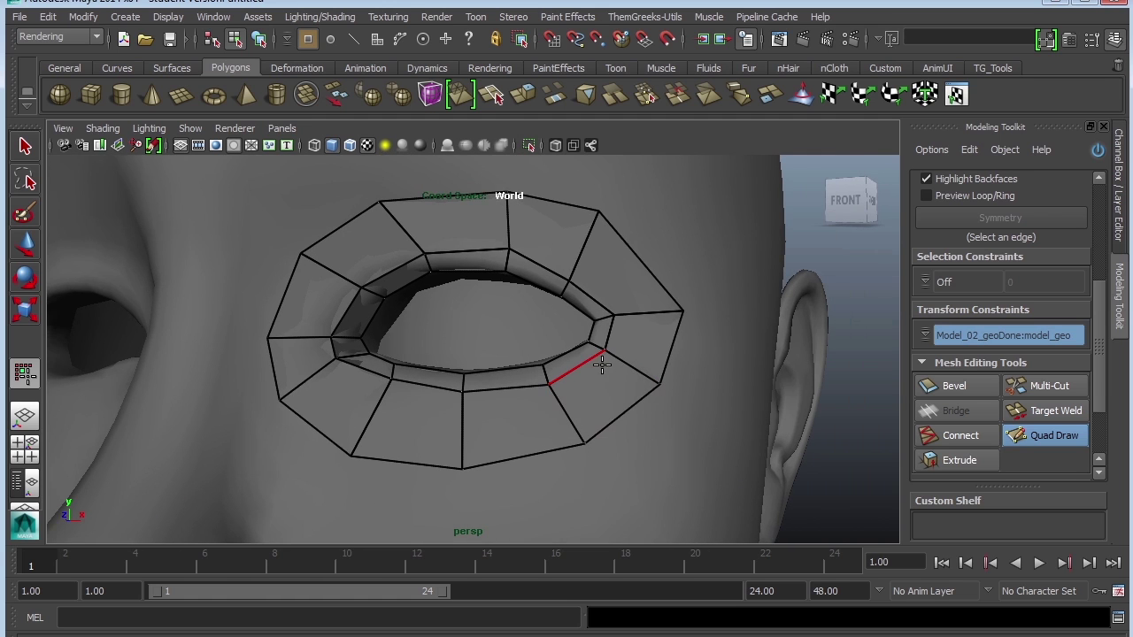
key(ctrl)
Insert a third edge loop hugging the eyelid rim inside the inner ring, then inspect it.
mouse_move(463, 384)
alt+mouse_down()
mouse_move(539, 215)
mouse_move(516, 295)
mouse_move(619, 283)
alt+mouse_up()
scroll(637, 278, up, 6)
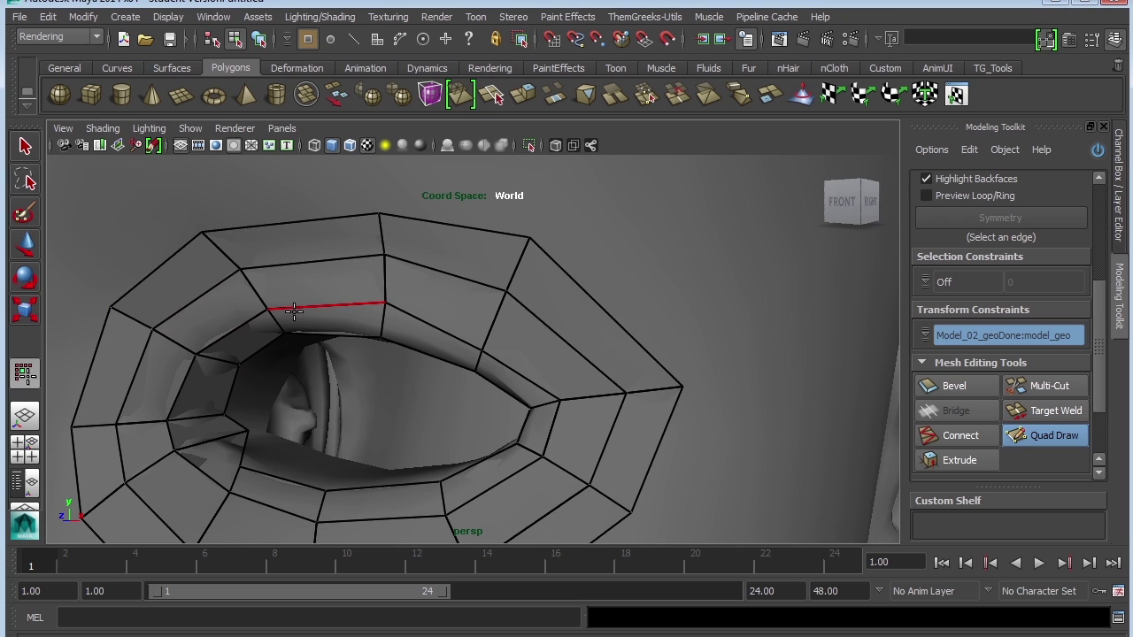
alt+drag(330, 336, 477, 313)
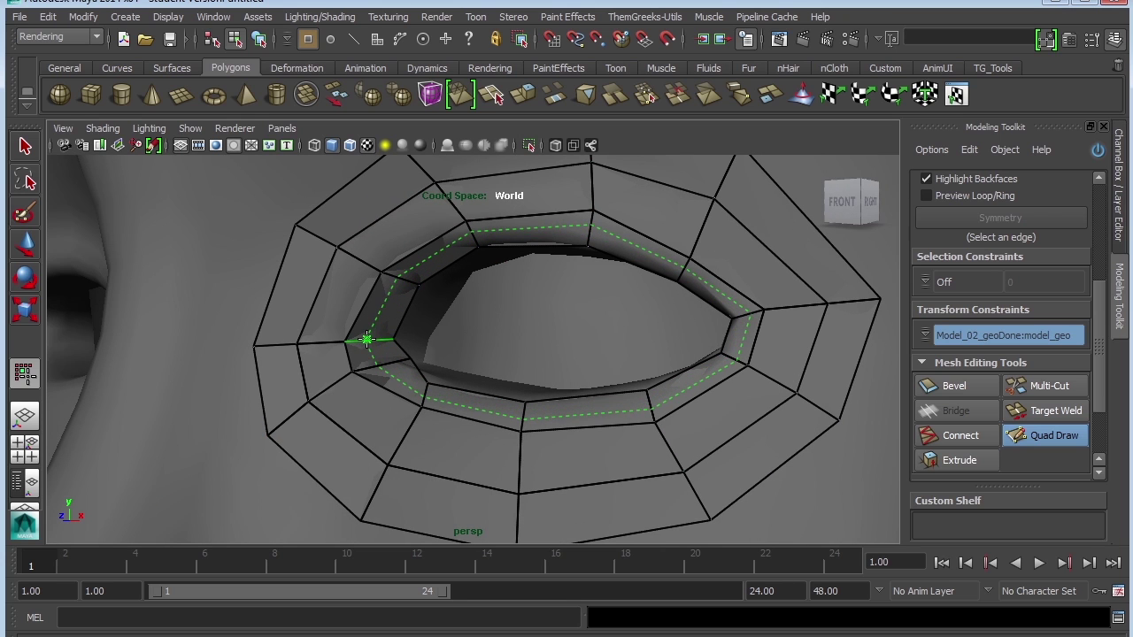
ctrl+click(367, 340)
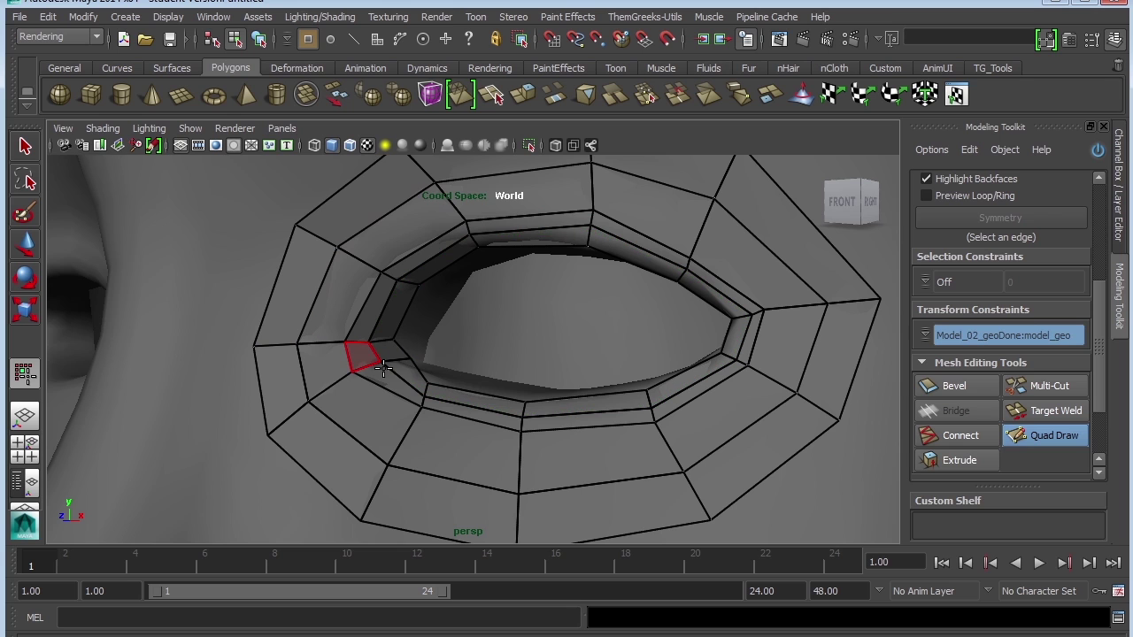
scroll(735, 383, down, 5)
alt+drag(627, 278, 644, 384)
scroll(732, 380, up, 2)
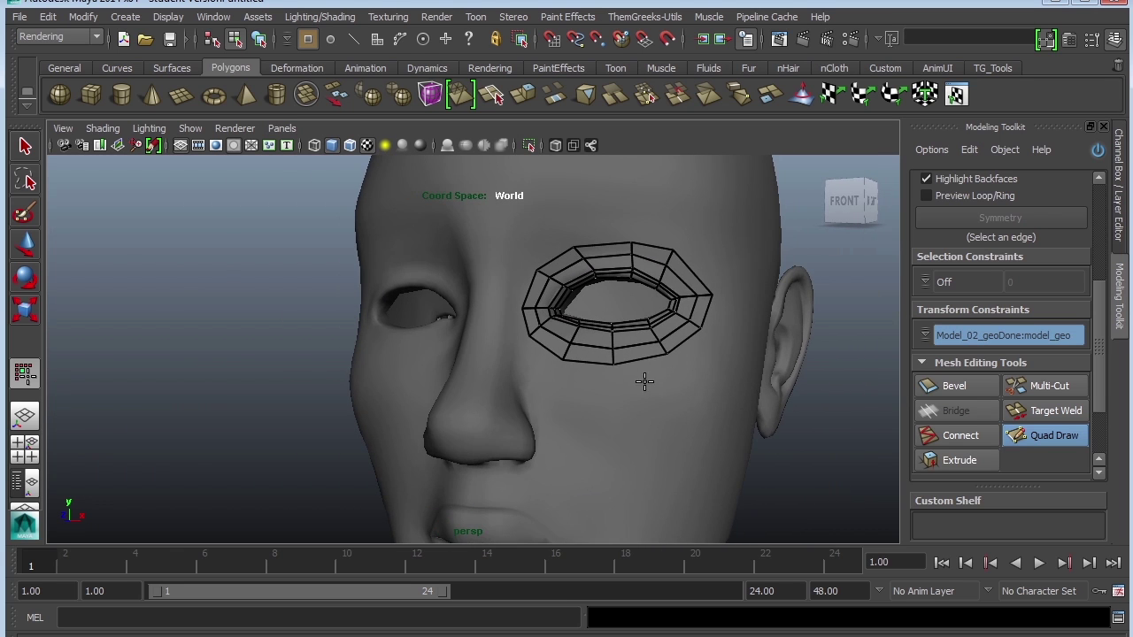
alt+drag(732, 381, 561, 375)
alt+drag(505, 329, 550, 355)
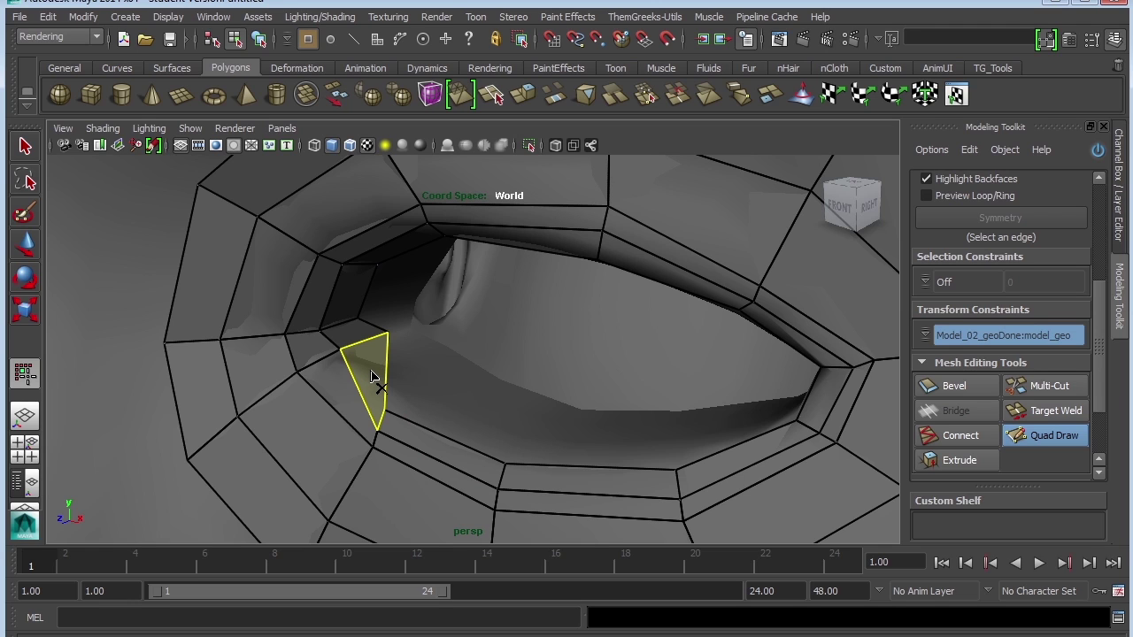
Delete the stray triangle and thin strip faces below the eye and rebuild a clean quad there.
ctrl+shift+click(370, 379)
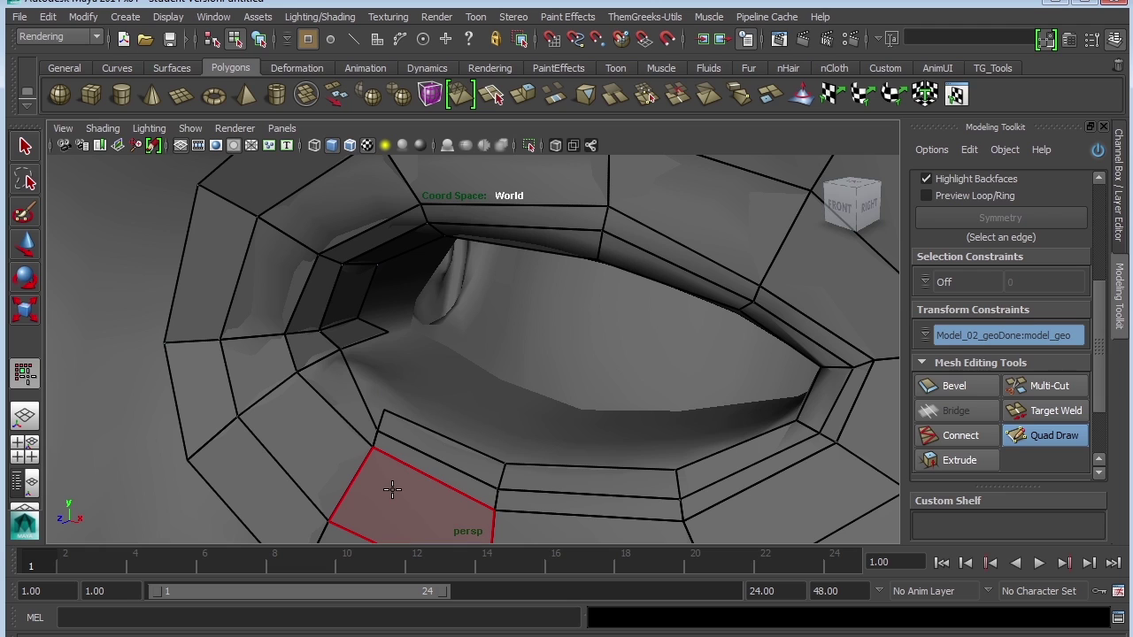
ctrl+shift+click(454, 461)
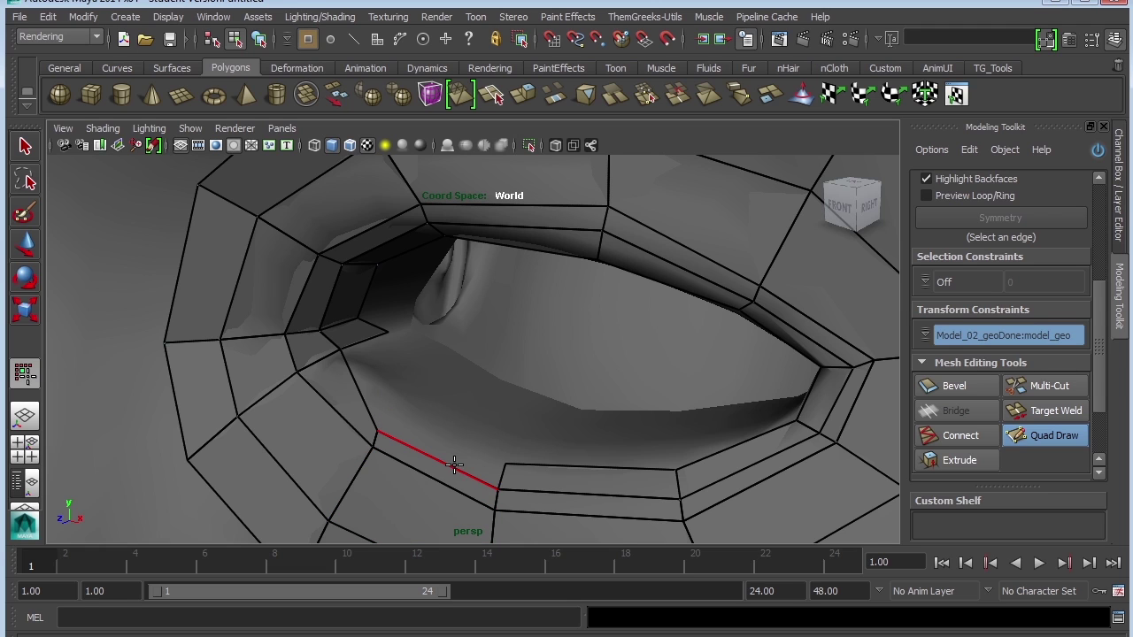
click(421, 387)
key(shift)
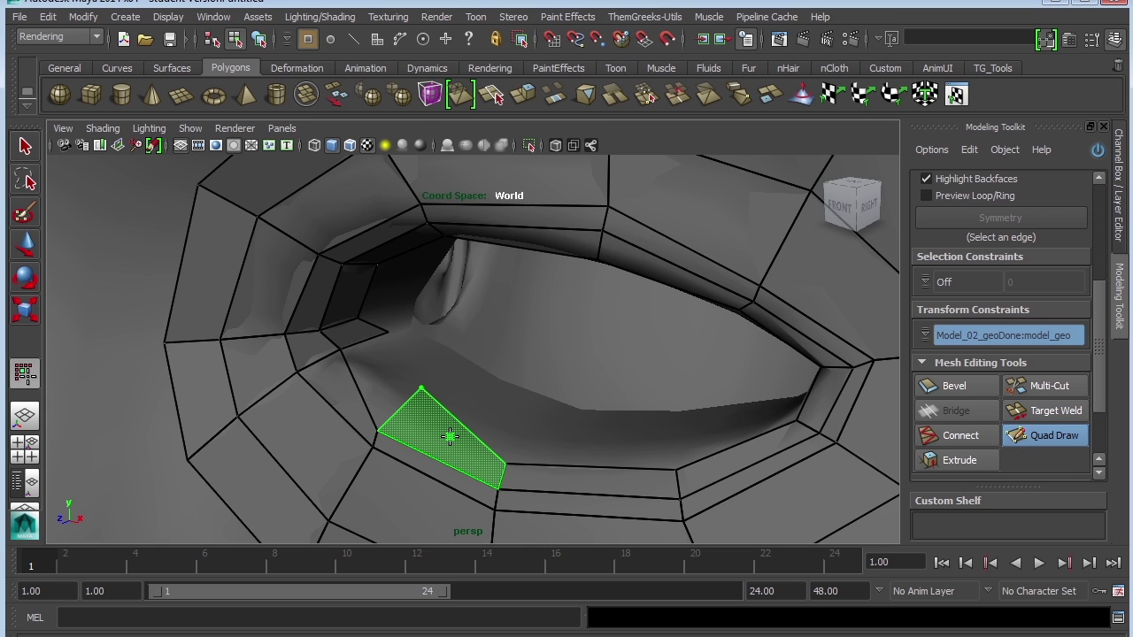
shift+click(450, 436)
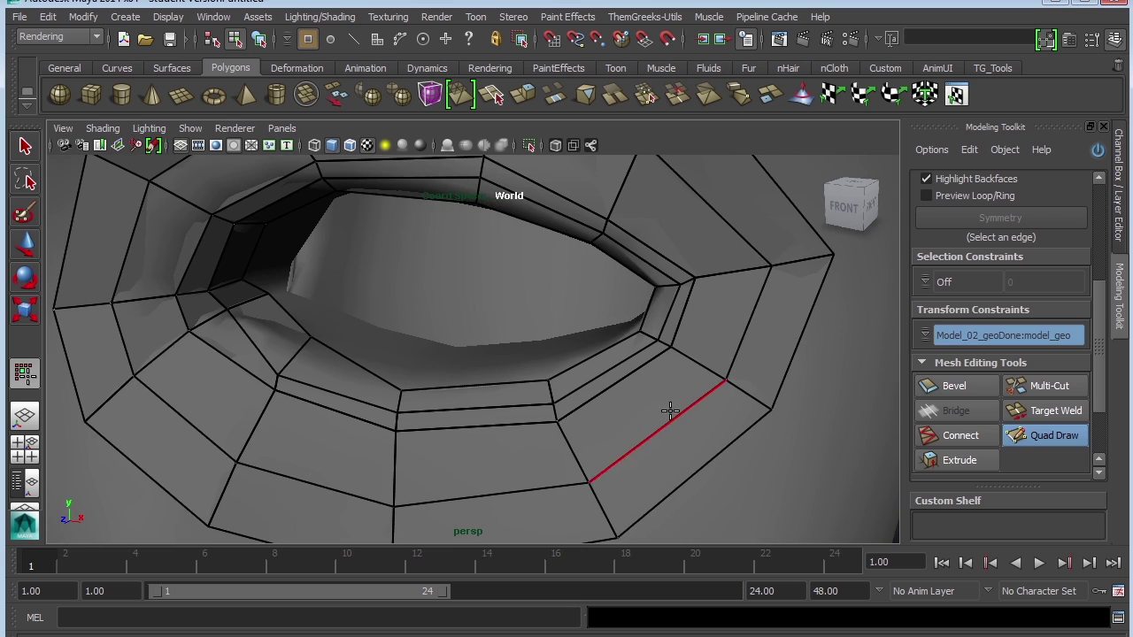
scroll(615, 396, down, 3)
scroll(698, 390, down, 5)
alt+drag(653, 374, 724, 390)
scroll(724, 390, up, 5)
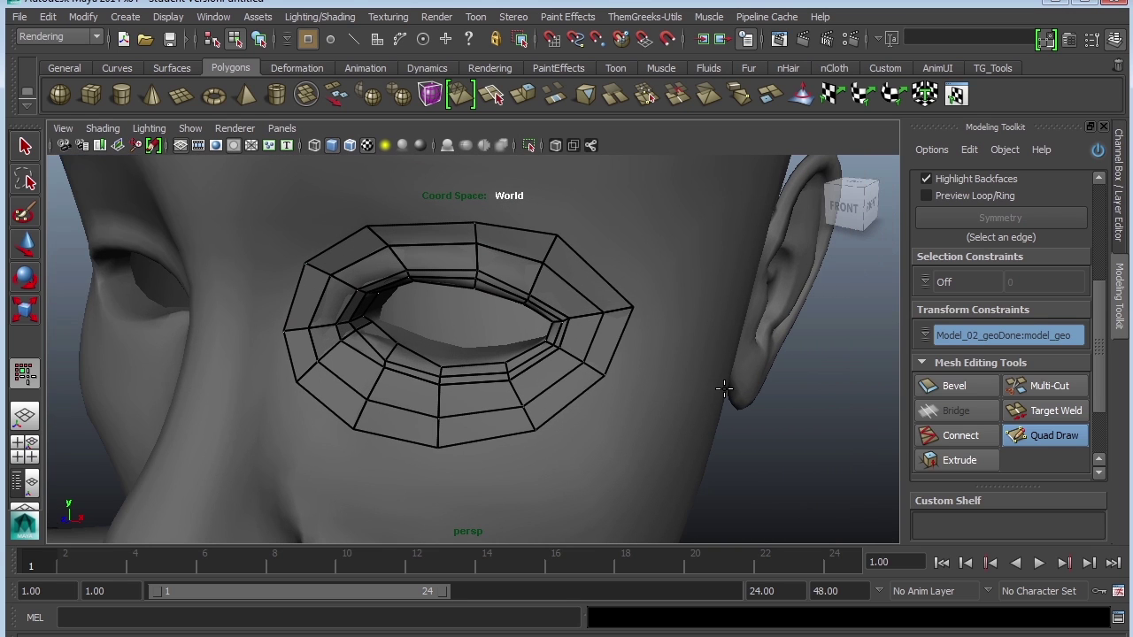
With the Modeling Toolkit off, select the eye ring mesh and center its pivot.
click(1097, 150)
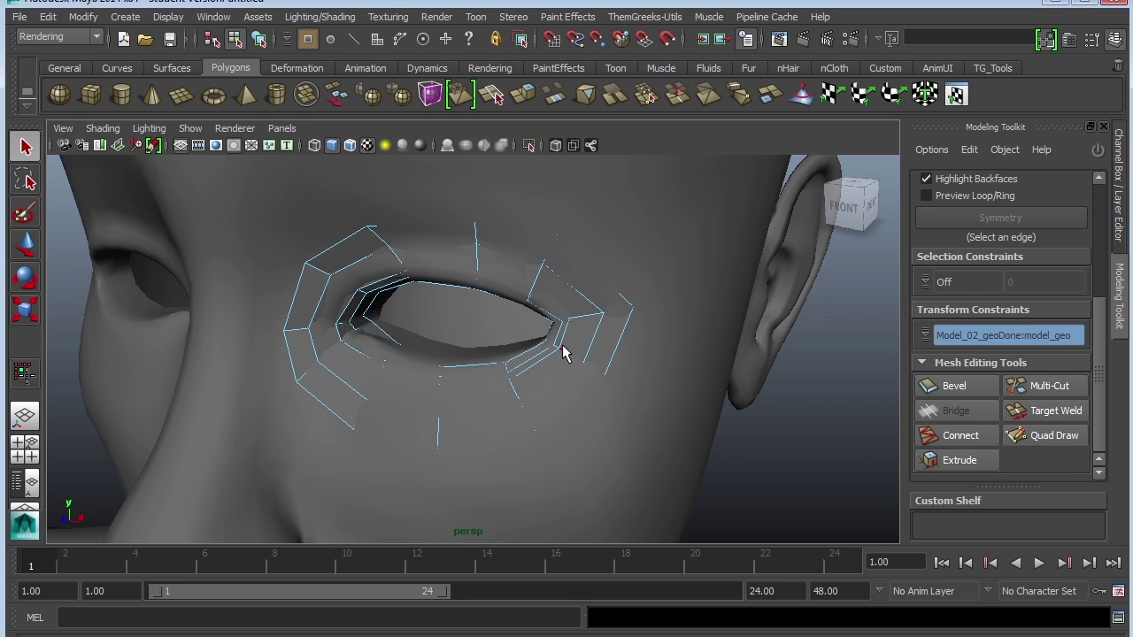
right_drag(581, 334, 591, 345)
click(591, 345)
scroll(620, 358, down, 5)
key(w)
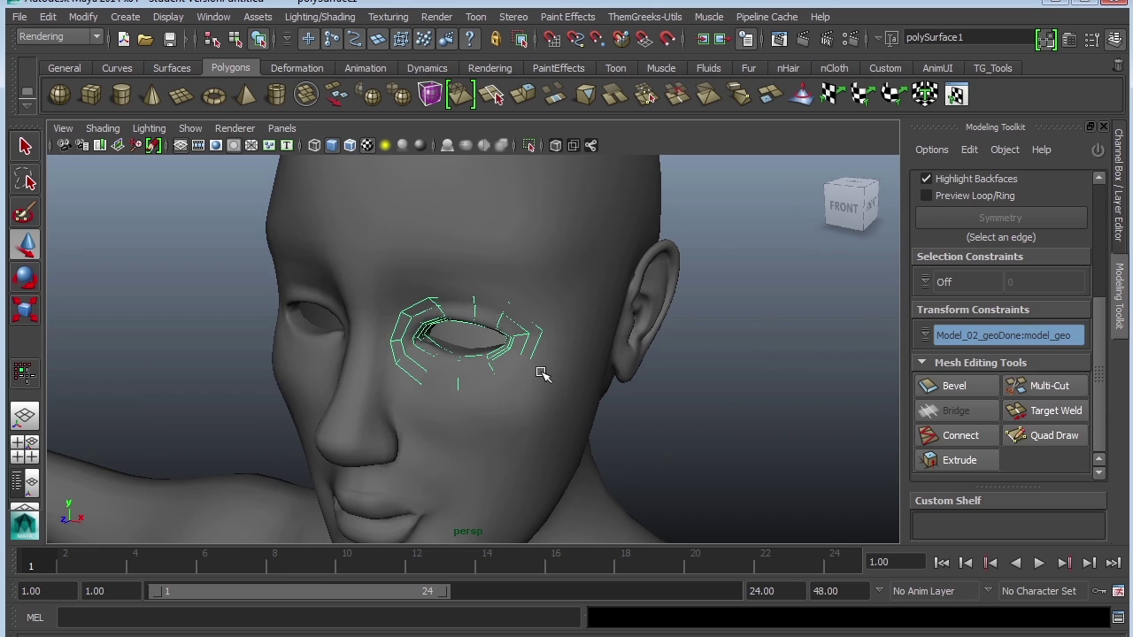
scroll(542, 374, down, 3)
click(82, 17)
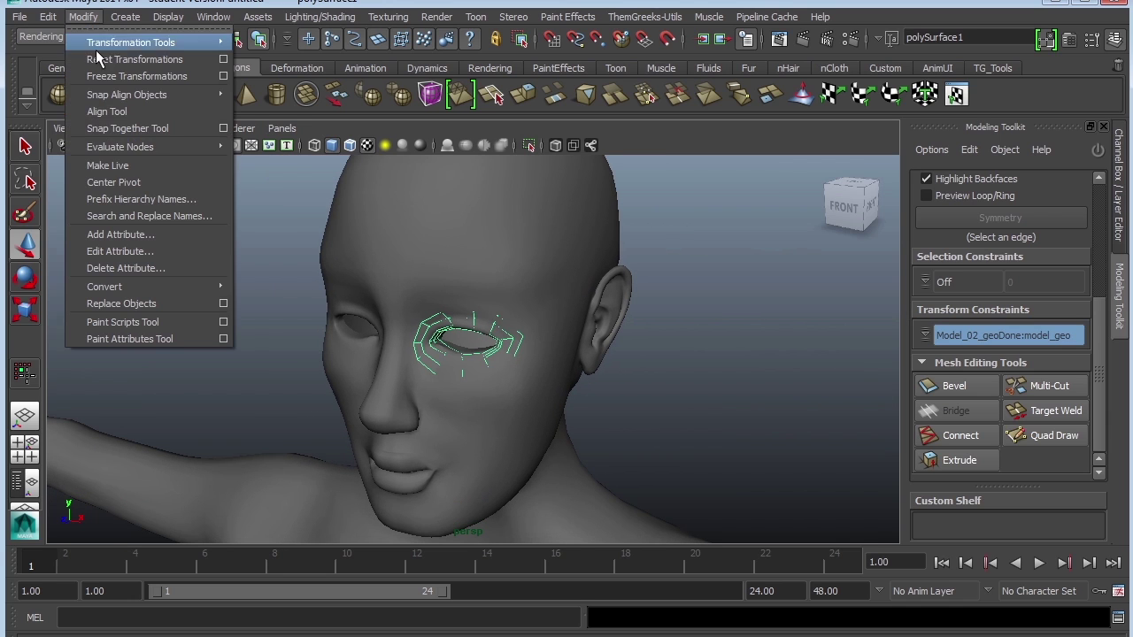
click(113, 183)
Test-move the ring beside the ear, undo it back over the eye, and re-enable the Modeling Toolkit.
drag(522, 352, 741, 372)
click(761, 443)
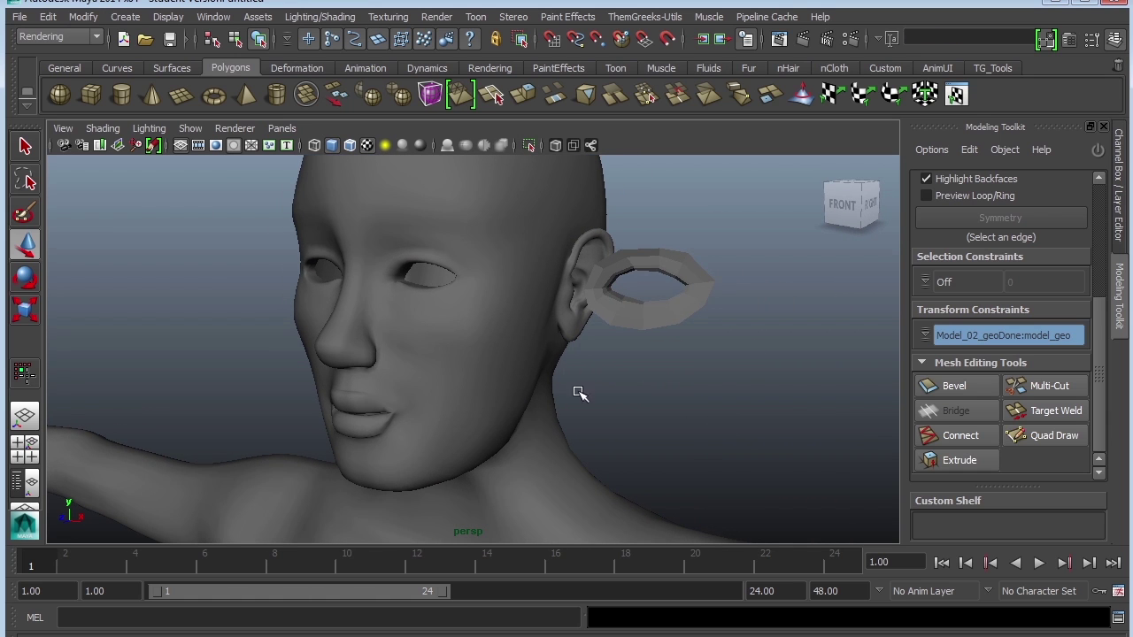
click(671, 322)
shift+click(485, 390)
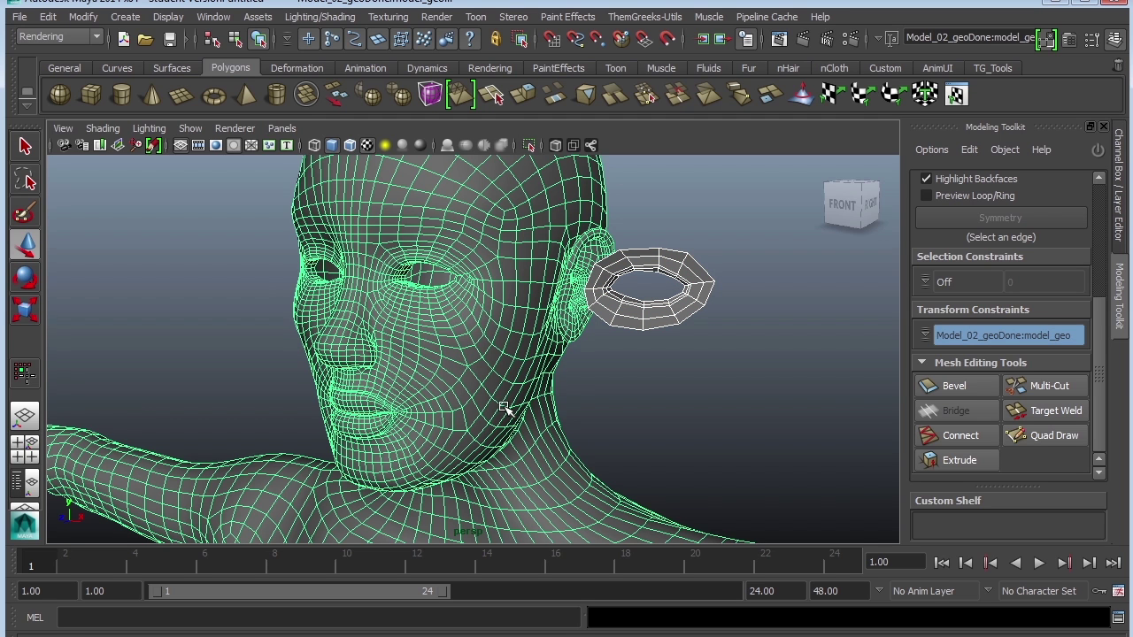
key(ctrl+z)
key(ctrl+z)
key(ctrl+z)
key(ctrl+z)
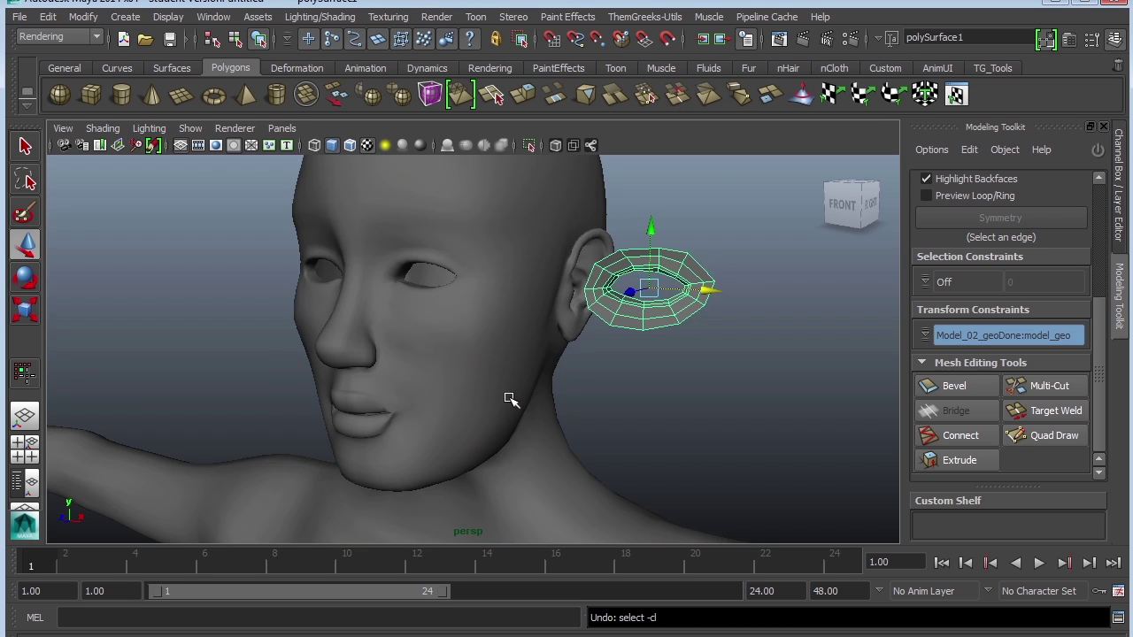
alt+right_drag(637, 362, 749, 309)
mouse_move(748, 309)
alt+mouse_down()
mouse_move(354, 222)
mouse_move(708, 371)
alt+mouse_up()
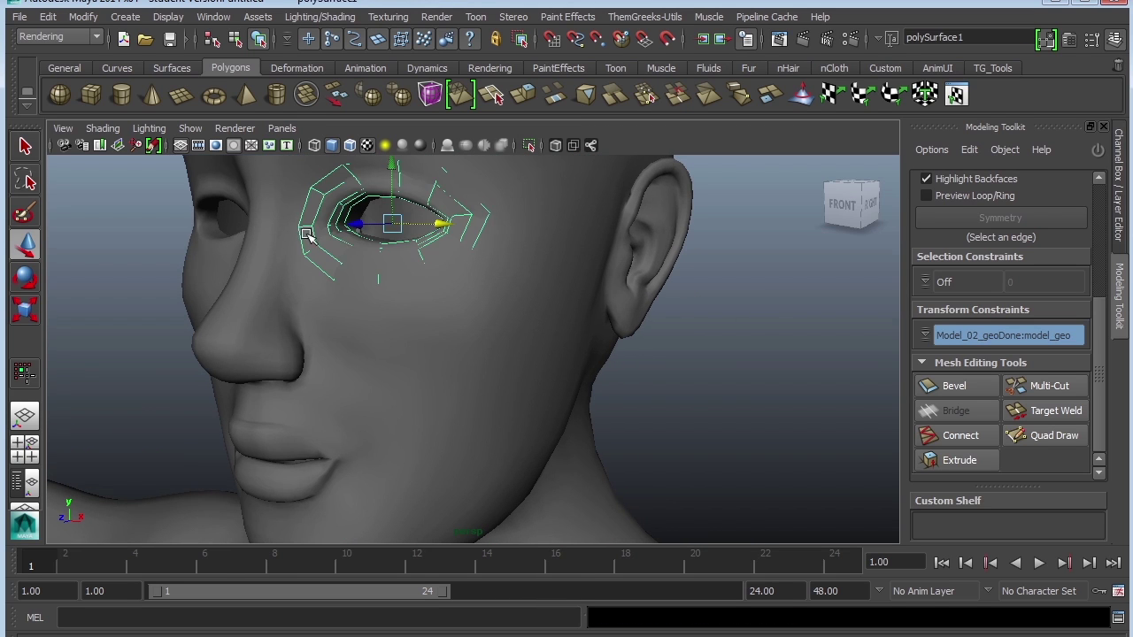
click(1097, 149)
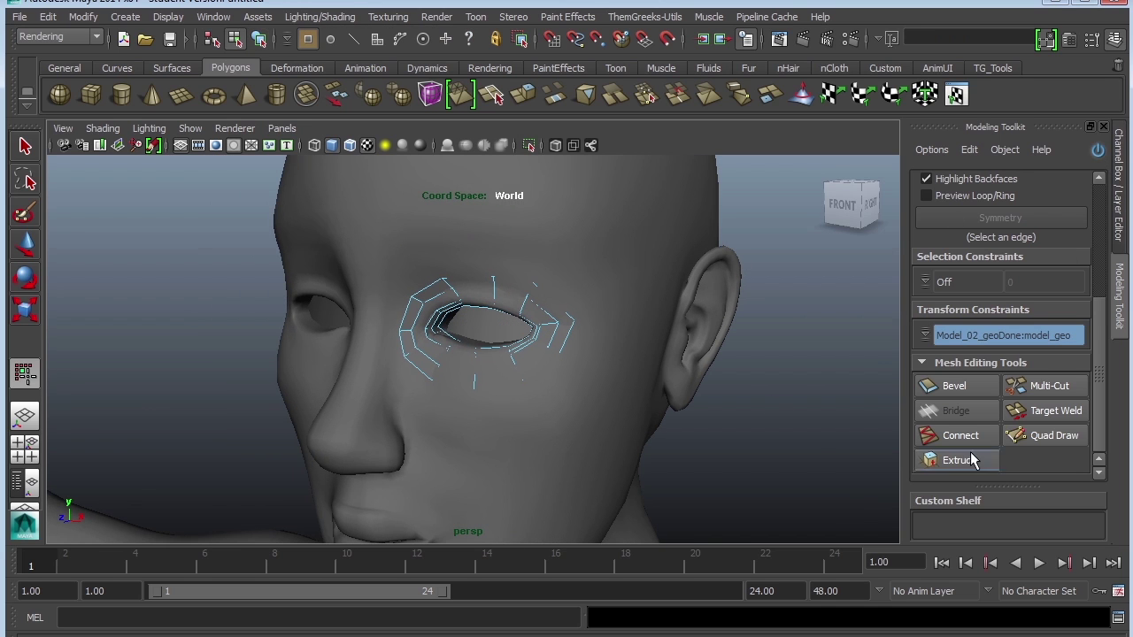
Resume Quad Draw and add six quads around the lower and outer sides of the eye ring.
click(1059, 433)
scroll(690, 345, up, 5)
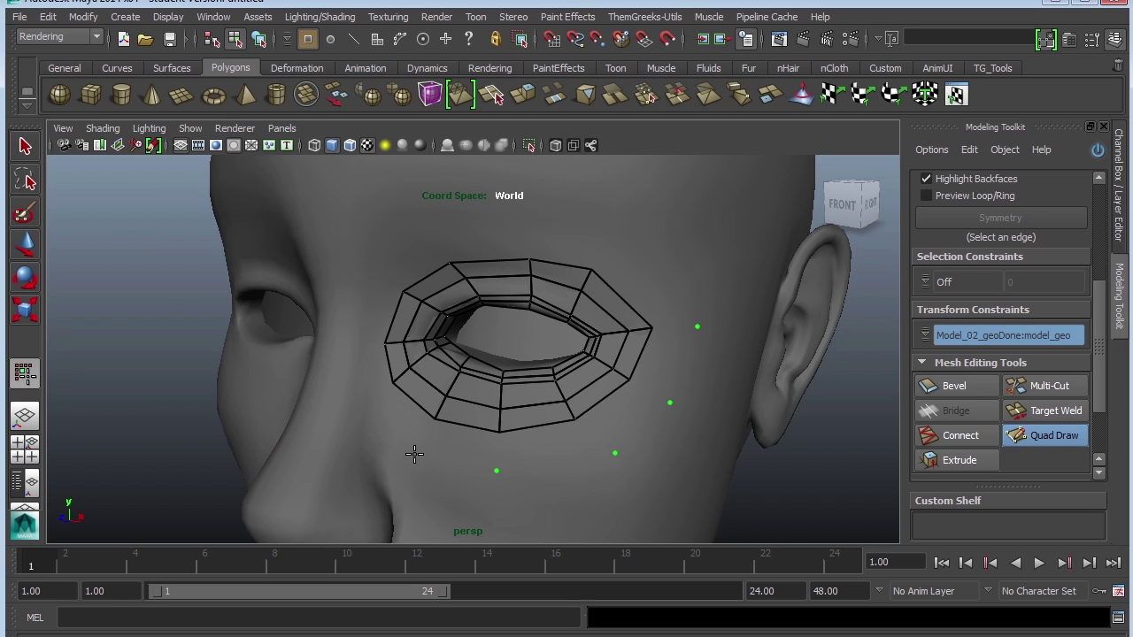
shift+click(376, 376)
shift+click(402, 416)
shift+click(473, 454)
shift+click(541, 452)
shift+click(631, 427)
shift+click(672, 363)
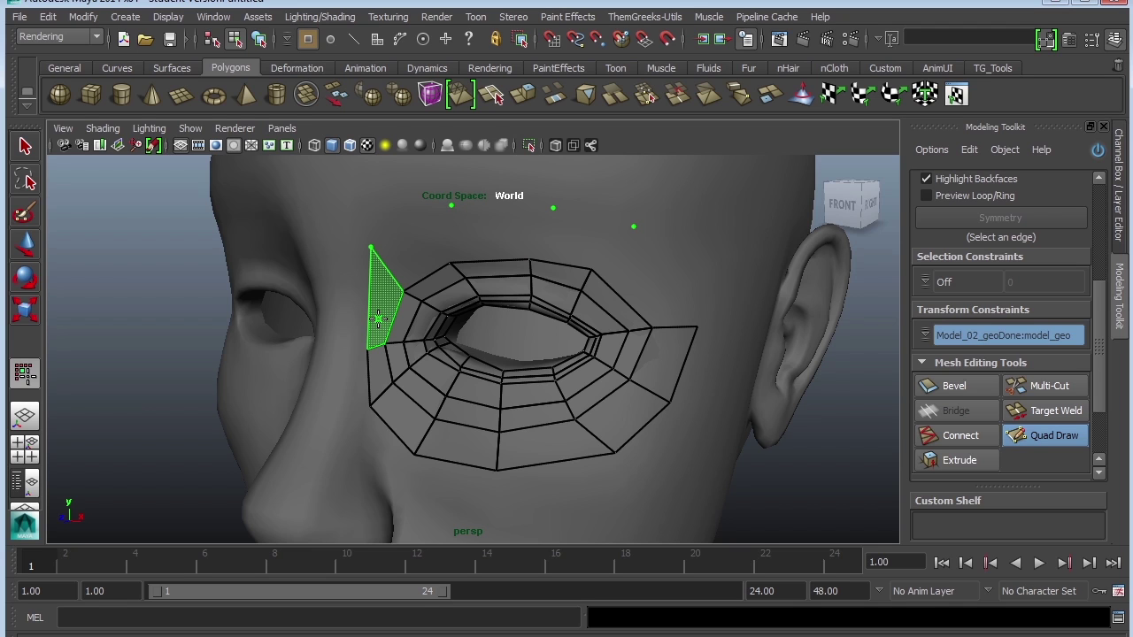
Add four quads along the top of the ring up to its upper-right corner.
shift+click(415, 258)
shift+click(501, 236)
shift+click(585, 245)
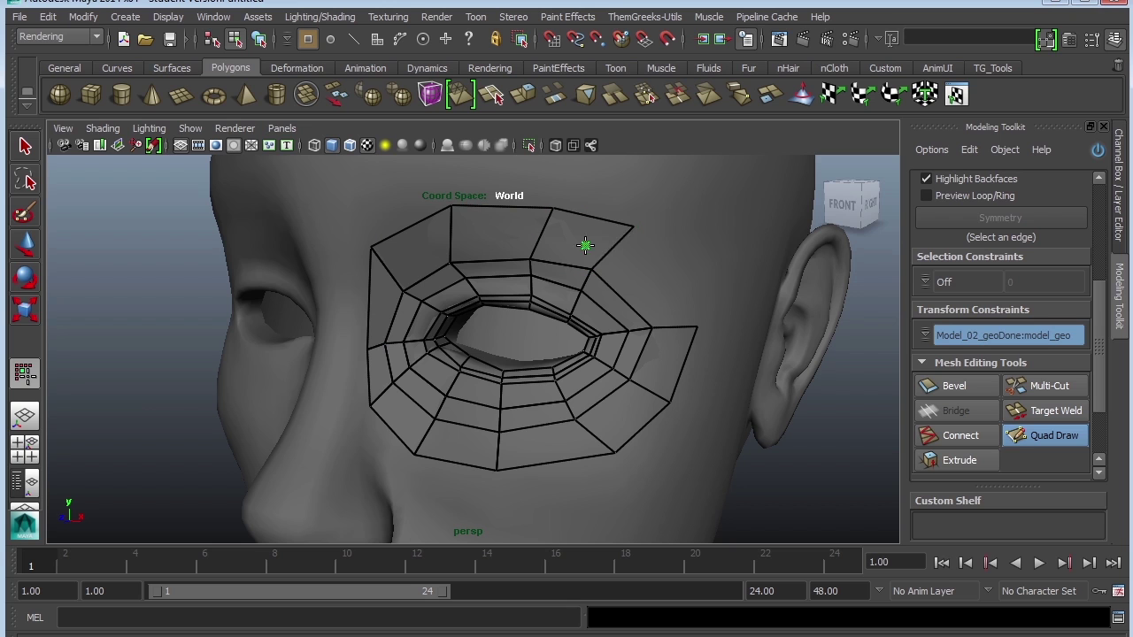
shift+click(644, 274)
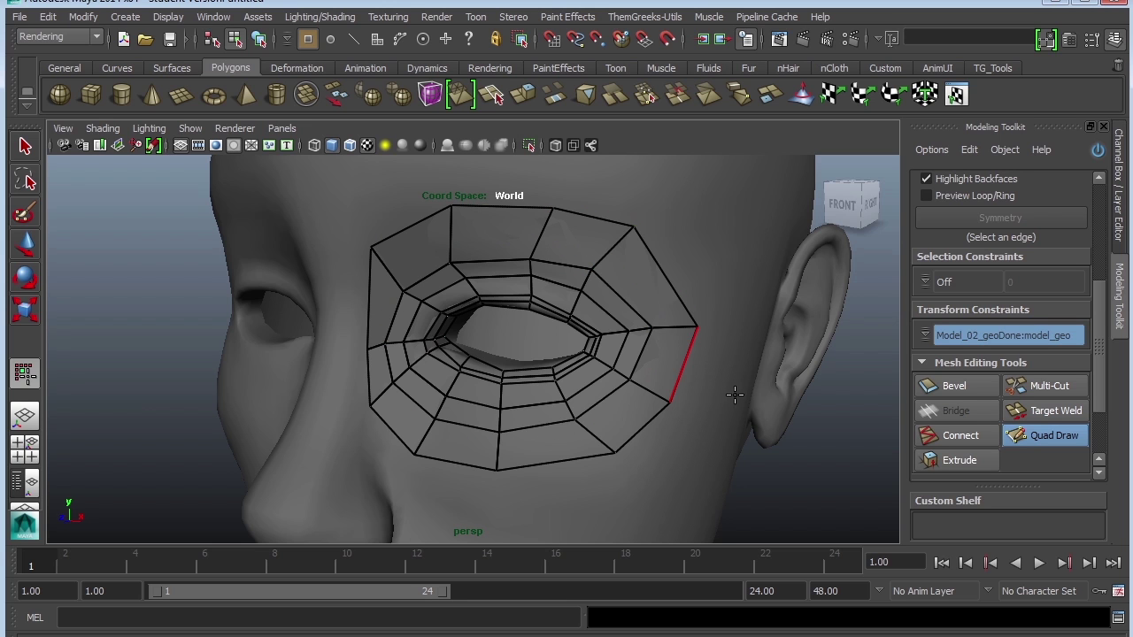